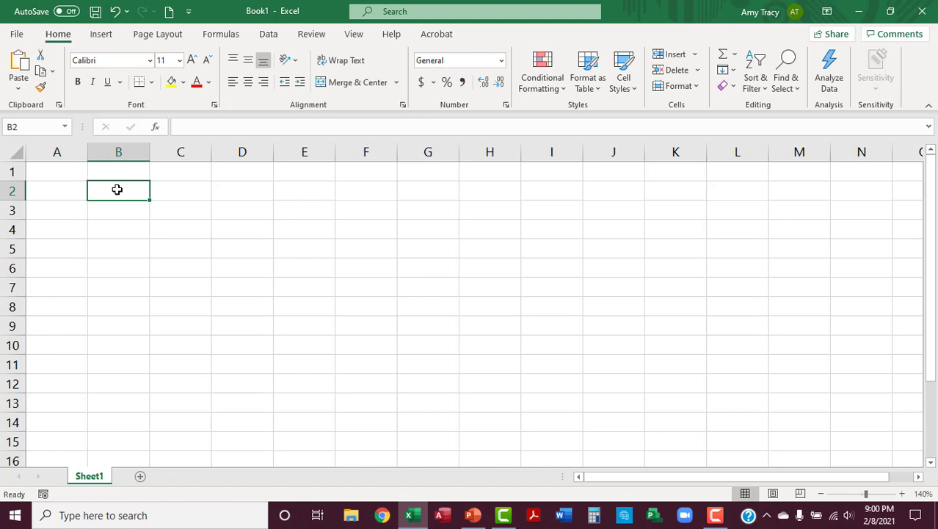
Step: Move the active cell from B2 to F5, back along row 5 to B5, down to B9 and over to C9
key(Right)
key(Right)
key(Right)
key(Right)
key(Down)
key(Down)
key(Down)
key(Left)
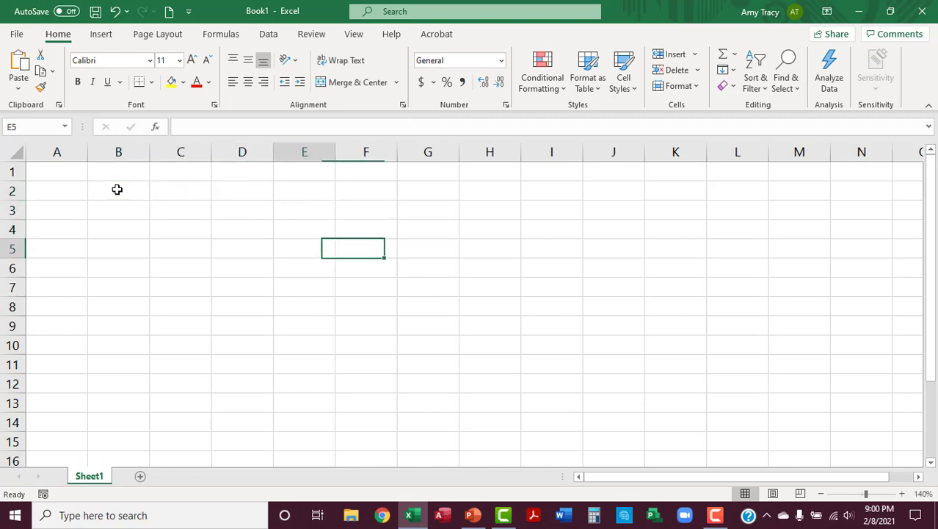
key(Left)
key(Left)
key(Left)
key(Down)
key(Down)
key(Down)
key(Down)
key(Right)
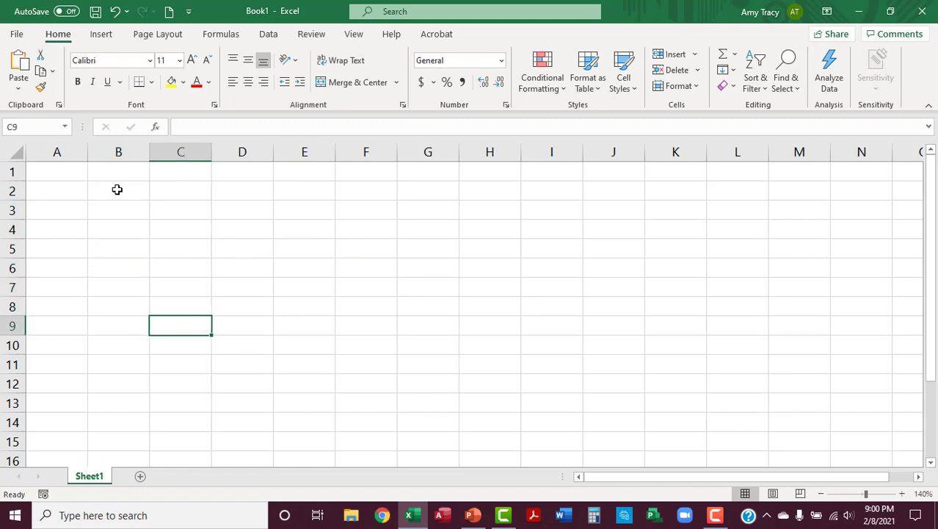
Step: Move the active cell along row 9 to G9, down to G12 and across to L12
key(Right)
key(Right)
key(Right)
key(Right)
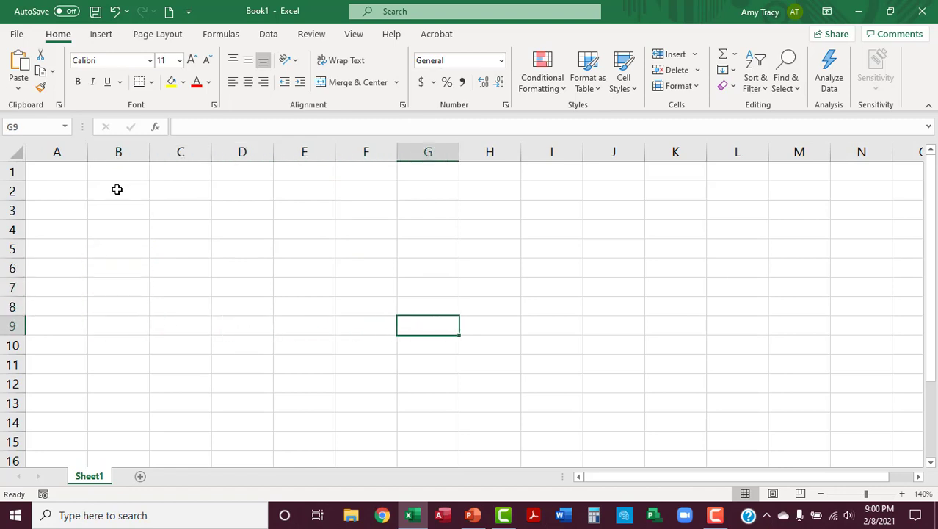
key(Down)
key(Down)
key(Down)
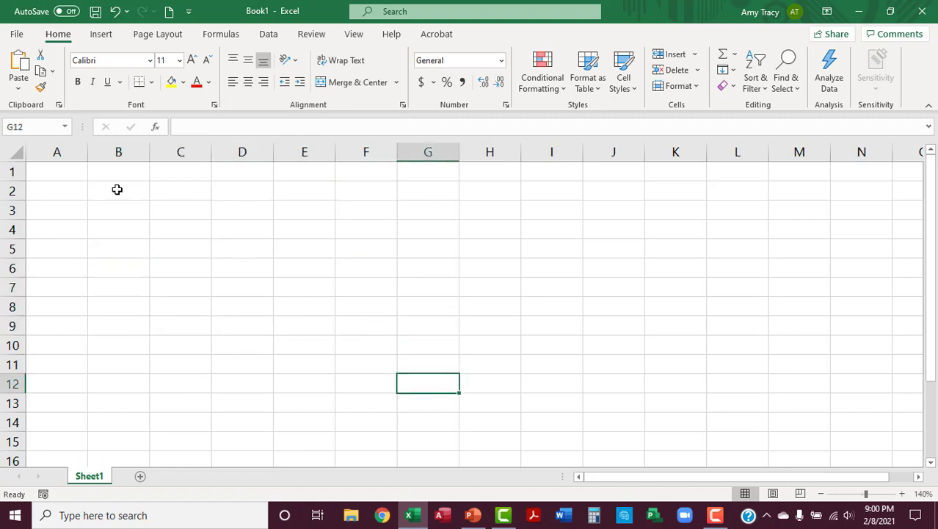
key(Right)
key(Right)
key(Right)
key(Right)
key(Right)
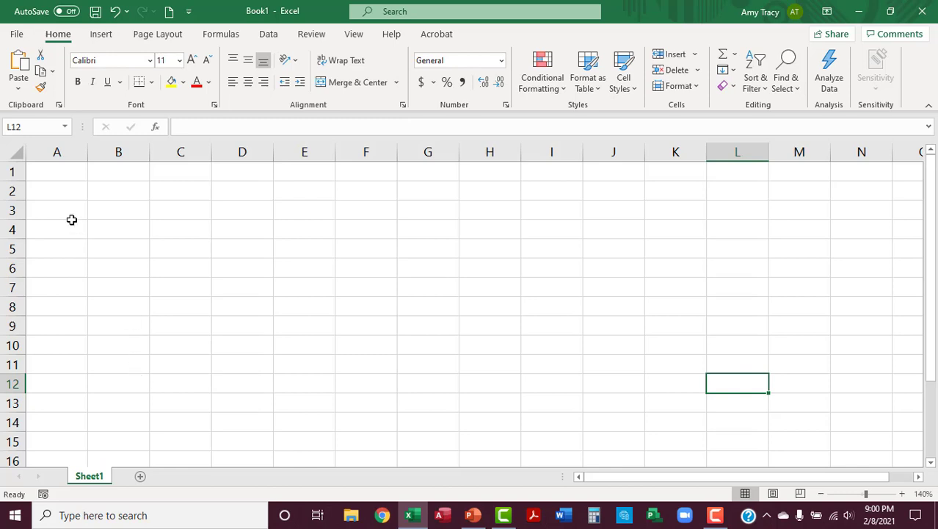
Step: Jump straight to cell Z22 by its cell address, and return to cell A1 the same way
click(33, 125)
text(z22)
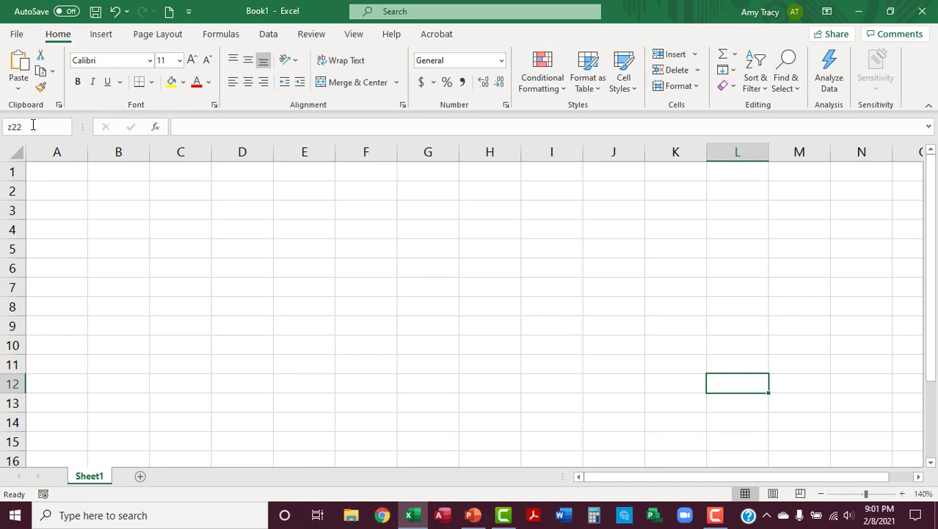
key(Return)
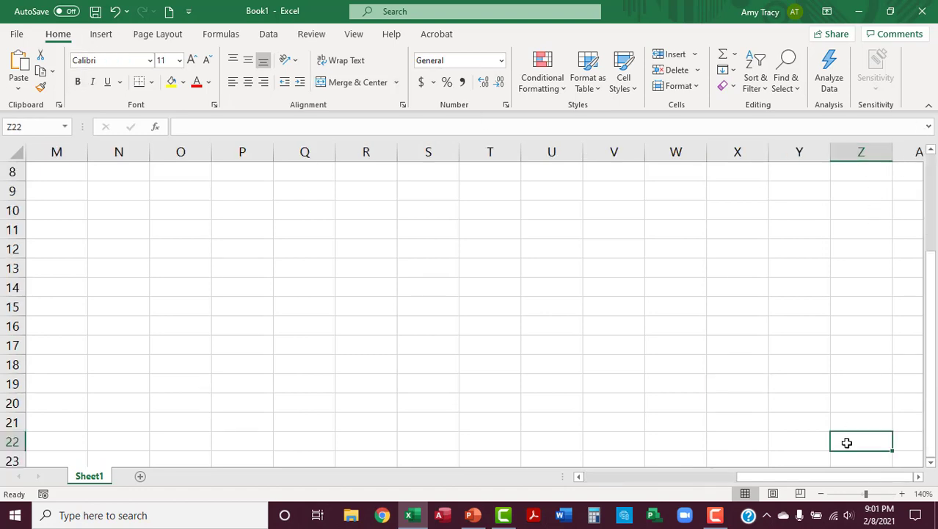
click(23, 128)
text(A1)
key(Return)
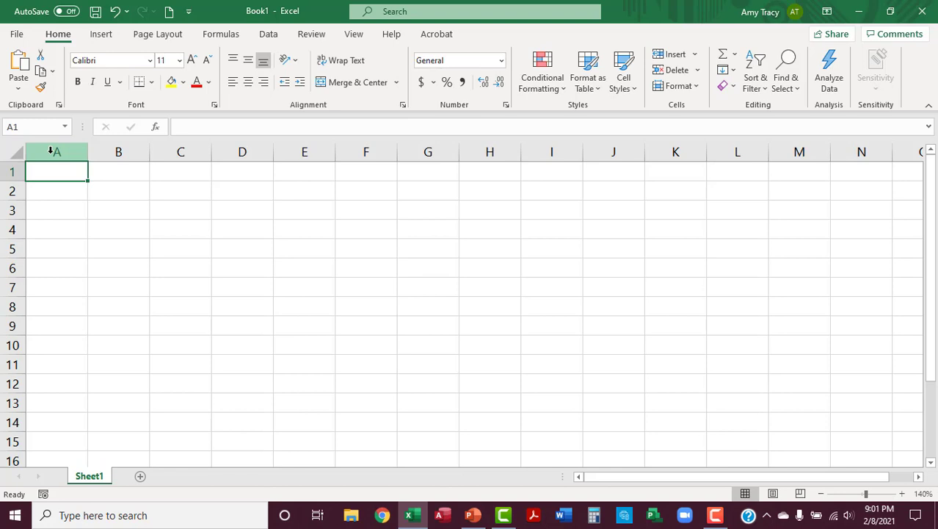
Step: Select separate cells around the sheet one after another, including A4, C4 and G6
click(70, 229)
click(186, 228)
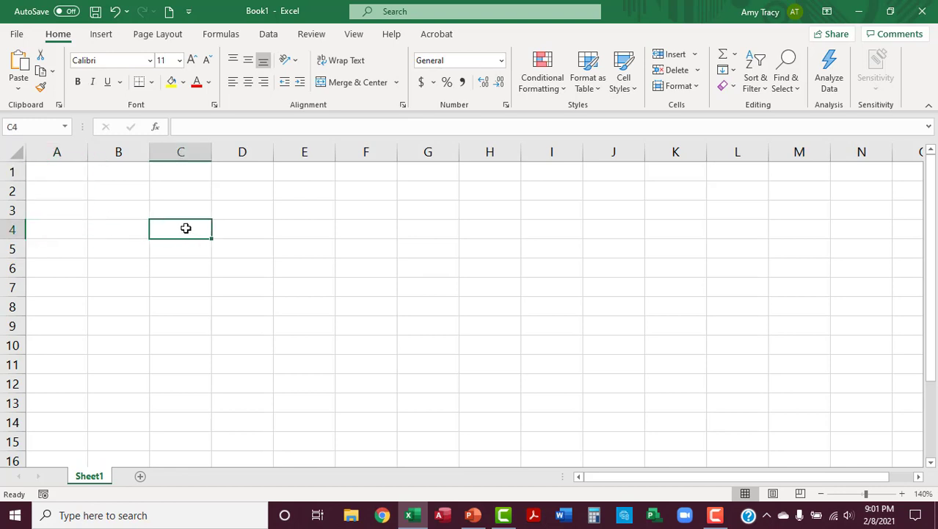
click(441, 274)
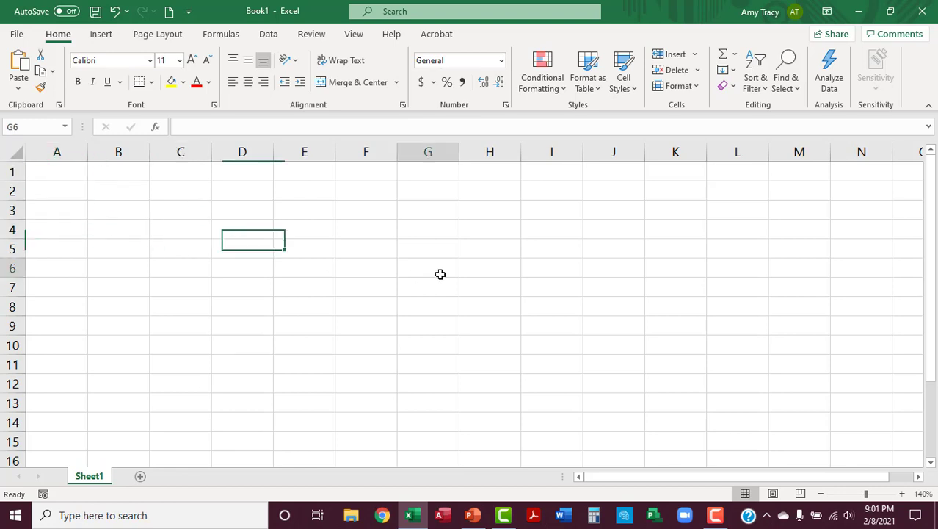
click(274, 356)
Step: Enter a person's first name in cell A3, replace it with the last name, and select cell A6
click(35, 211)
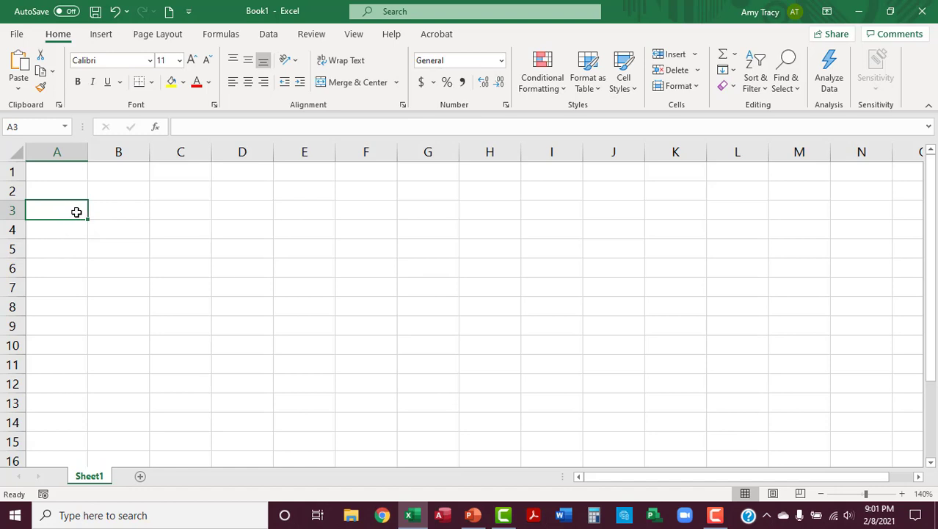
text(amy)
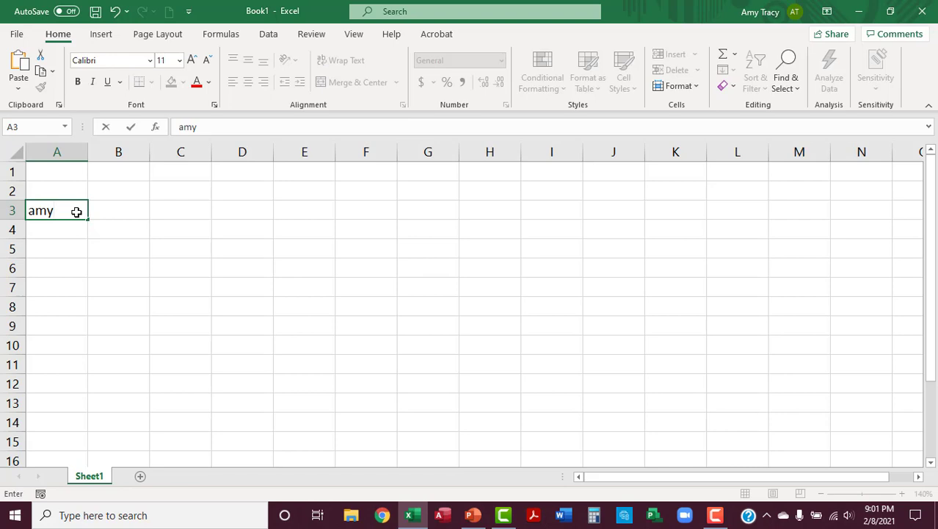
double_click(187, 128)
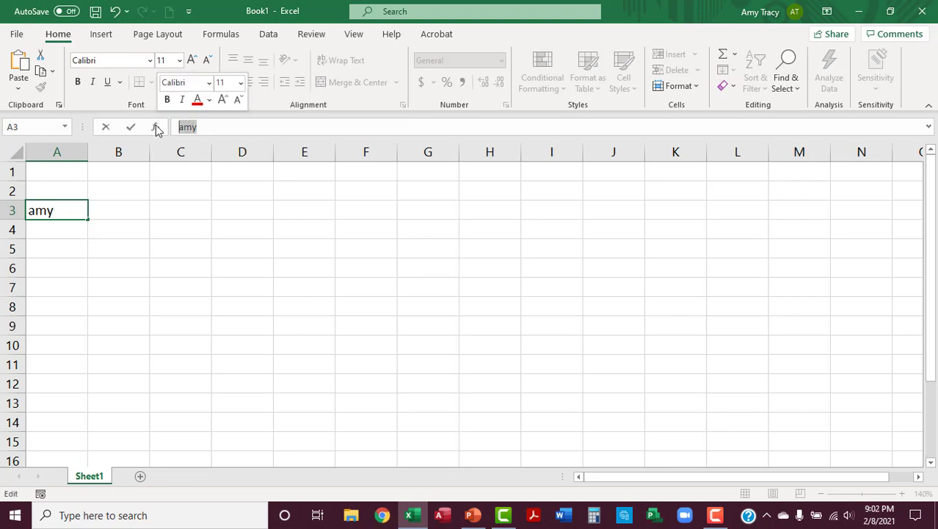
text(tra)
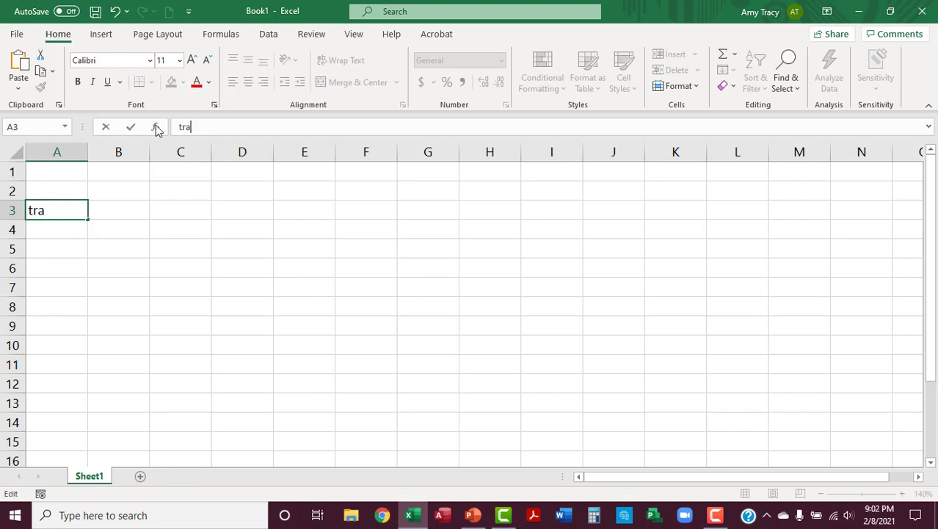
text(cy)
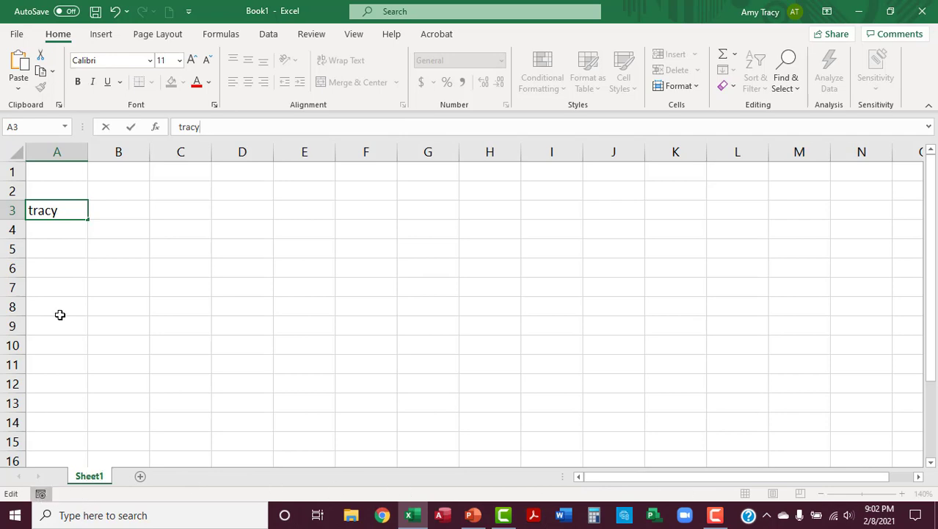
click(66, 263)
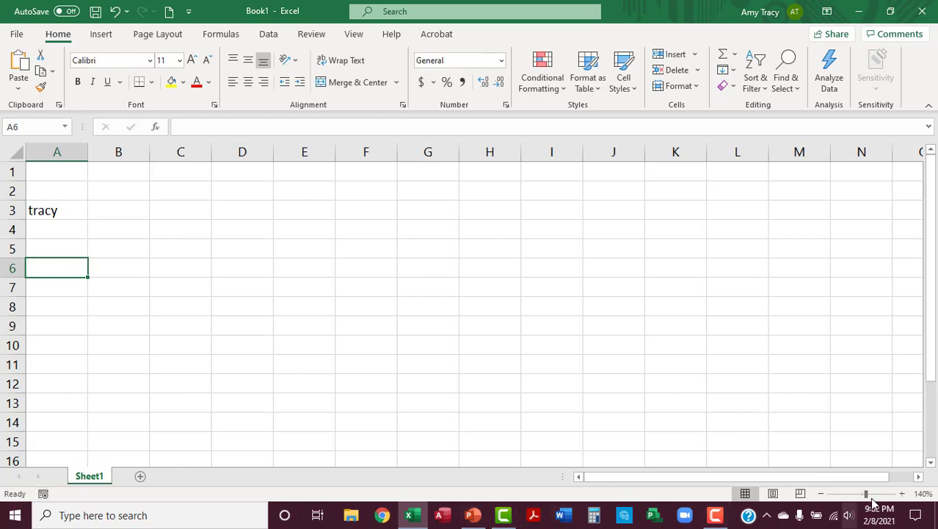
Step: Zoom the worksheet out to 110%, and zoom it back in to 180%
click(823, 493)
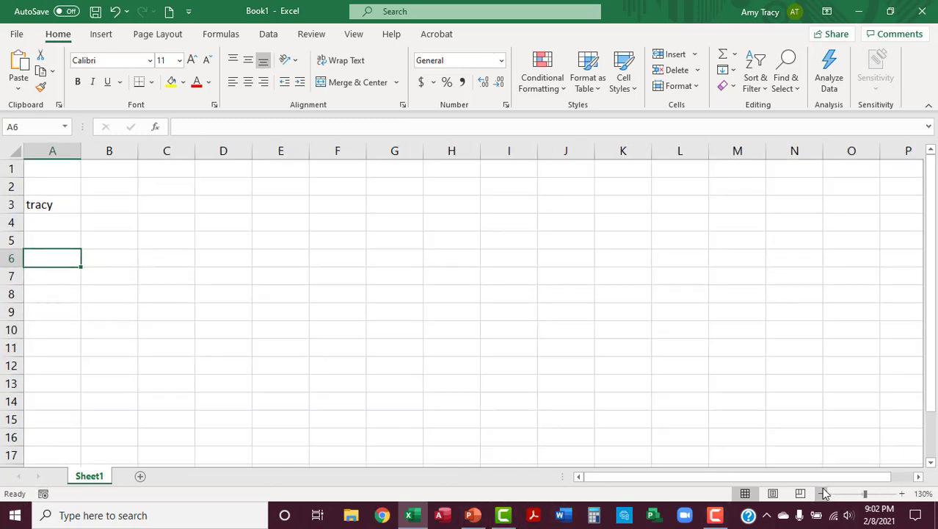
click(822, 494)
click(823, 493)
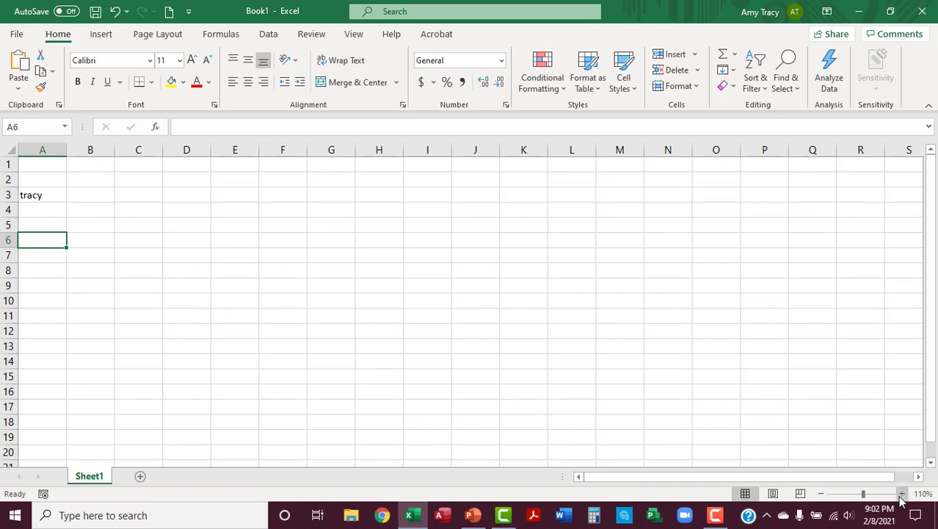
click(902, 494)
click(902, 494)
click(901, 494)
click(902, 494)
click(901, 494)
click(902, 493)
click(902, 493)
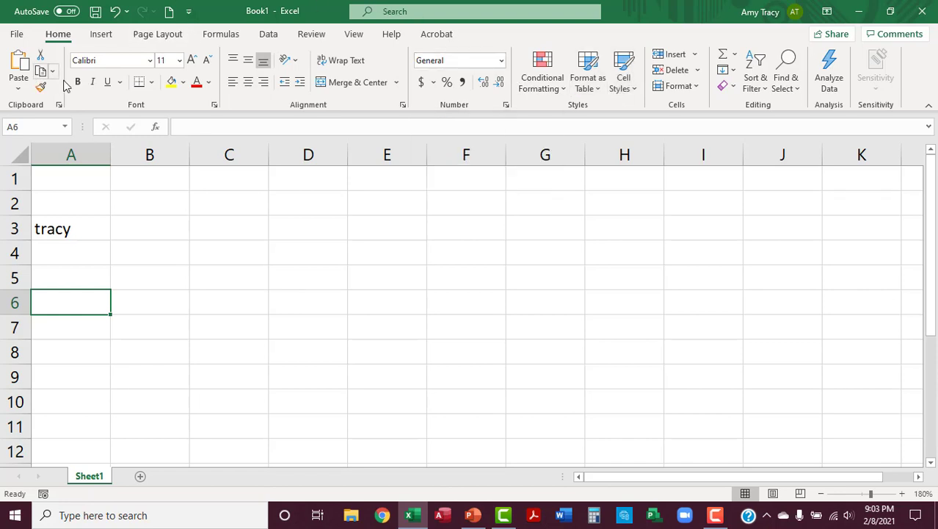
click(102, 35)
click(158, 35)
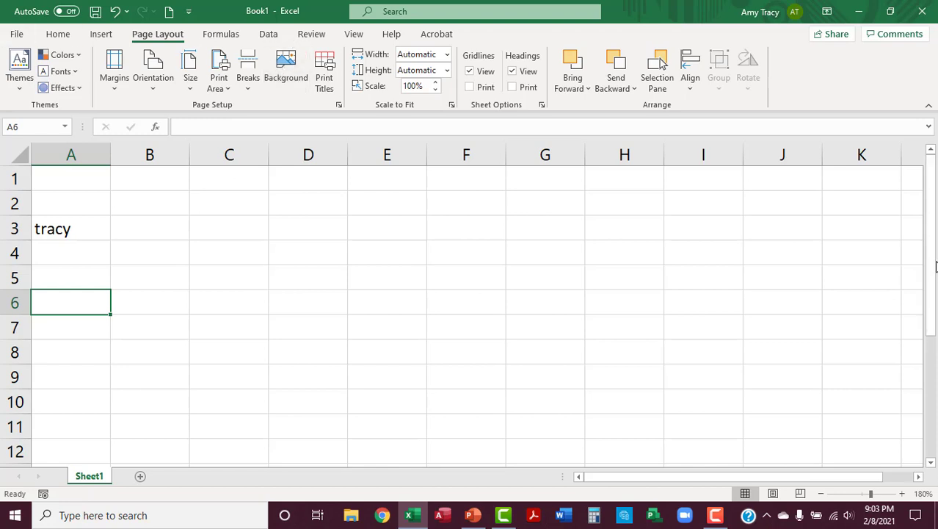
mouse_move(933, 248)
mouse_down()
mouse_move(932, 431)
mouse_move(933, 248)
mouse_up()
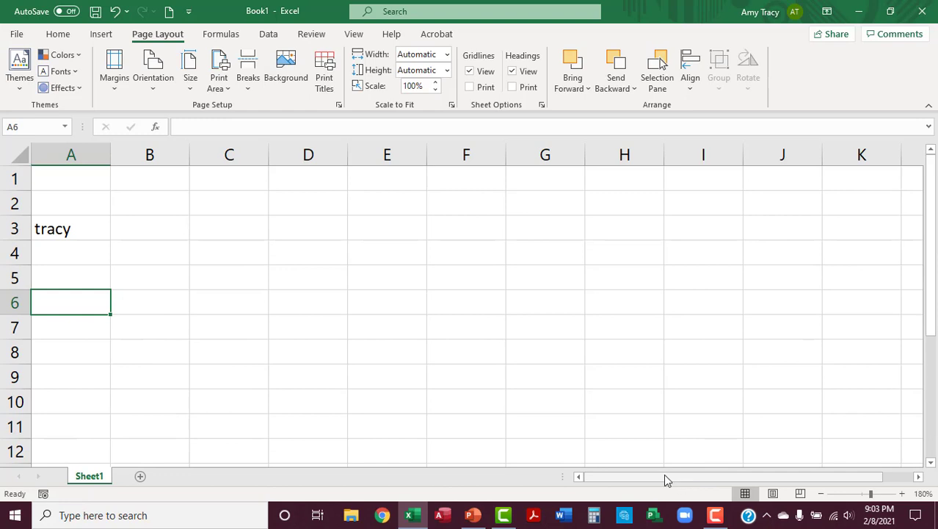
drag(666, 473, 584, 488)
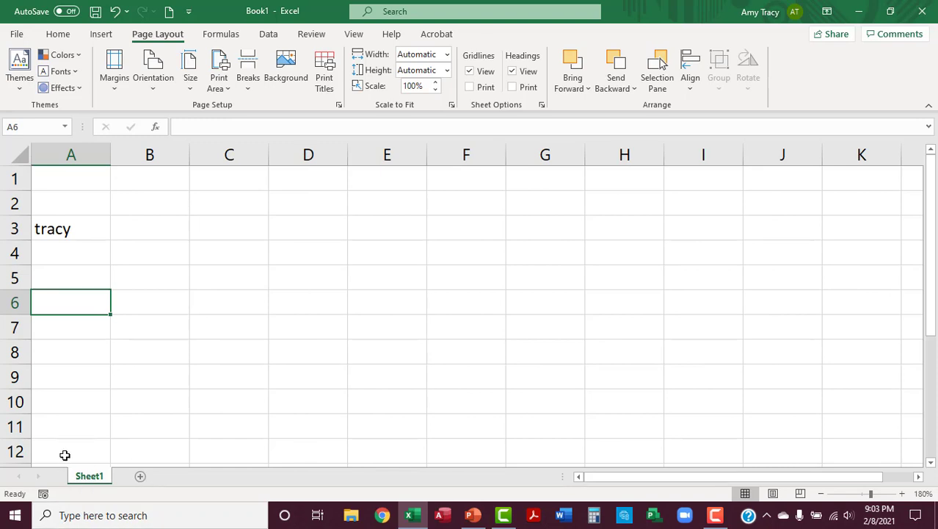
Step: Add two new worksheets to the workbook and view each of the three sheets in turn
click(143, 475)
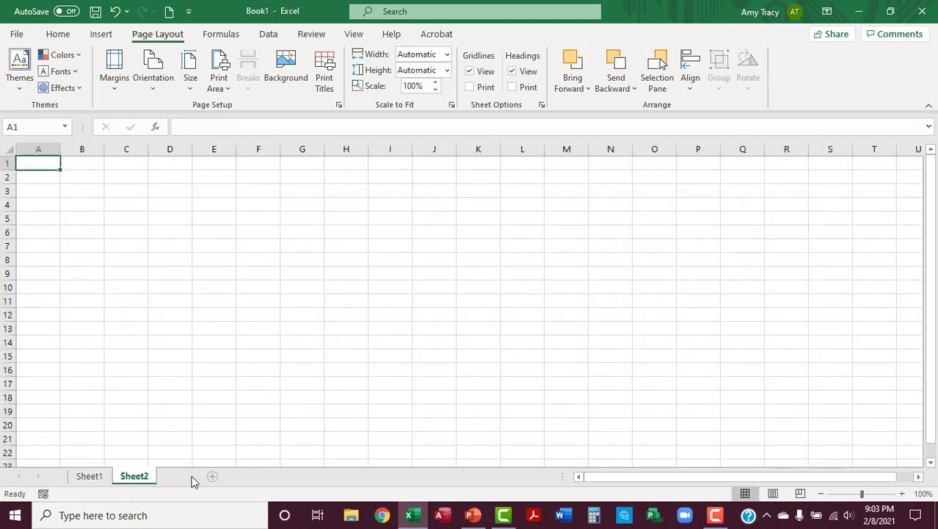
click(90, 477)
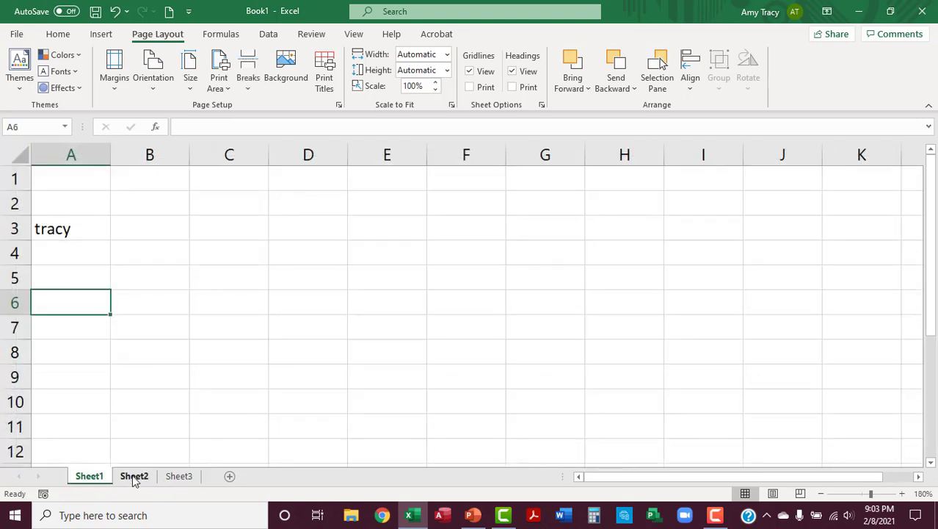
click(132, 475)
click(182, 477)
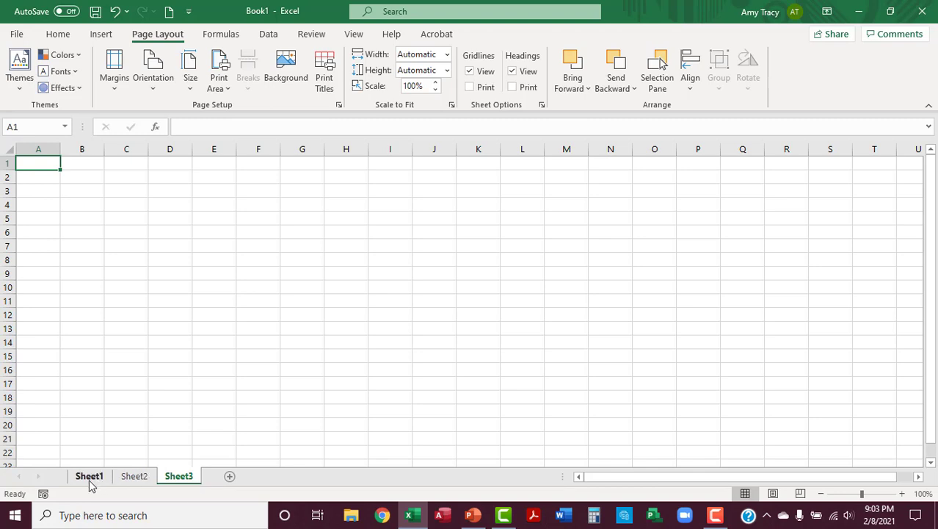
Step: Switch to the PowerPoint presentation, show the Spreadsheet Structure and Organization slide full screen, and exit the slide show
click(859, 15)
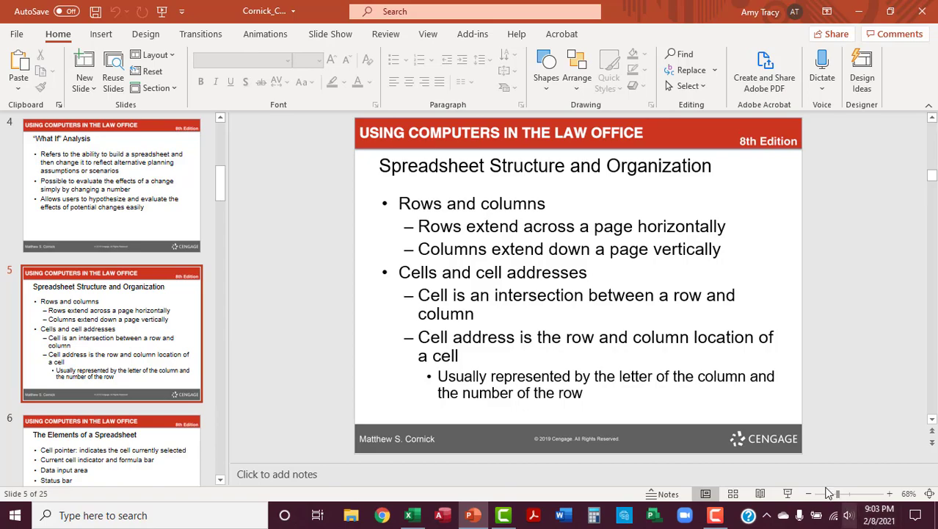
click(789, 494)
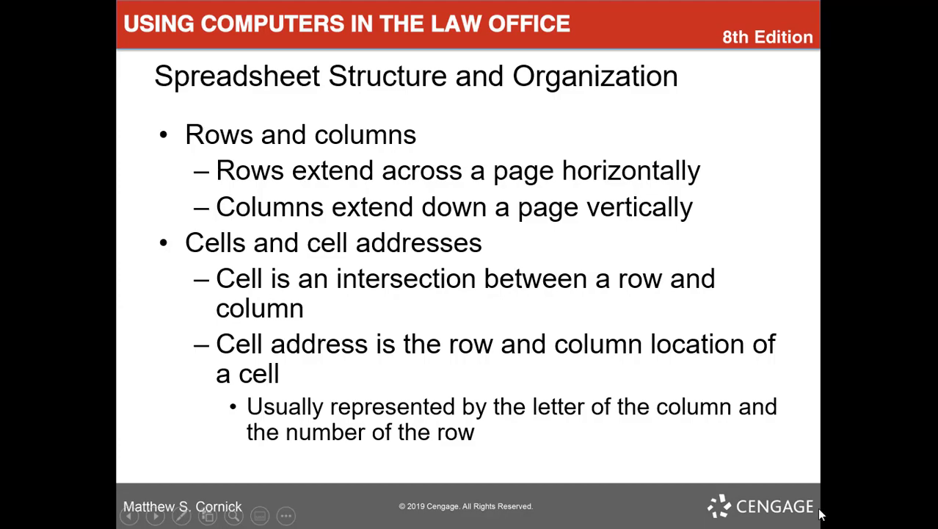
key(Escape)
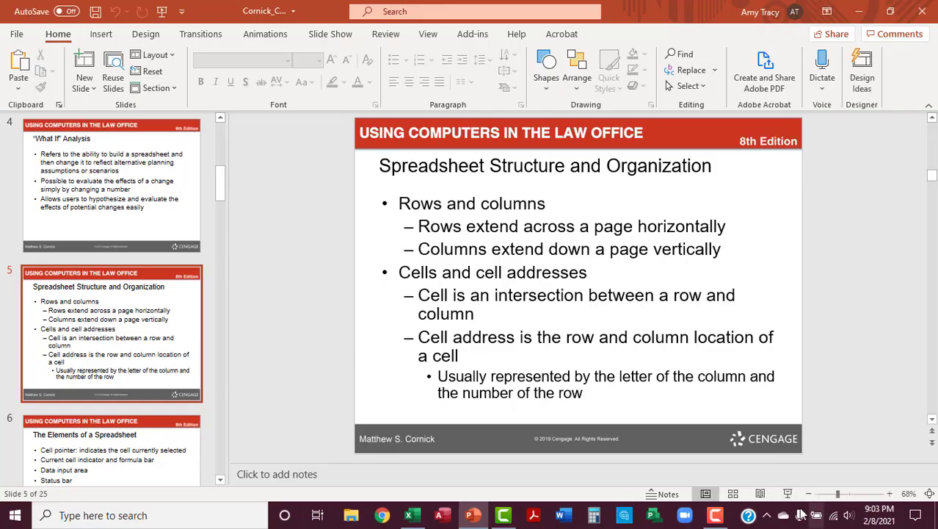
mouse_move(721, 517)
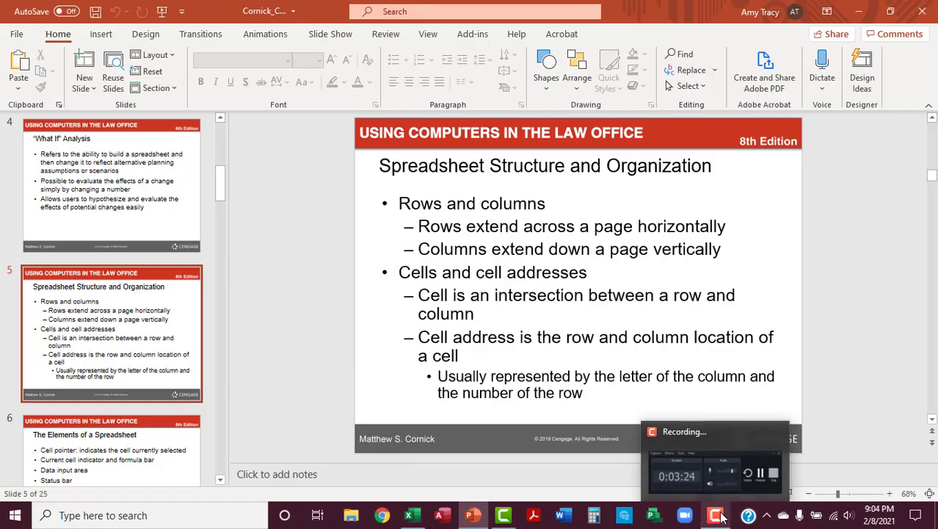